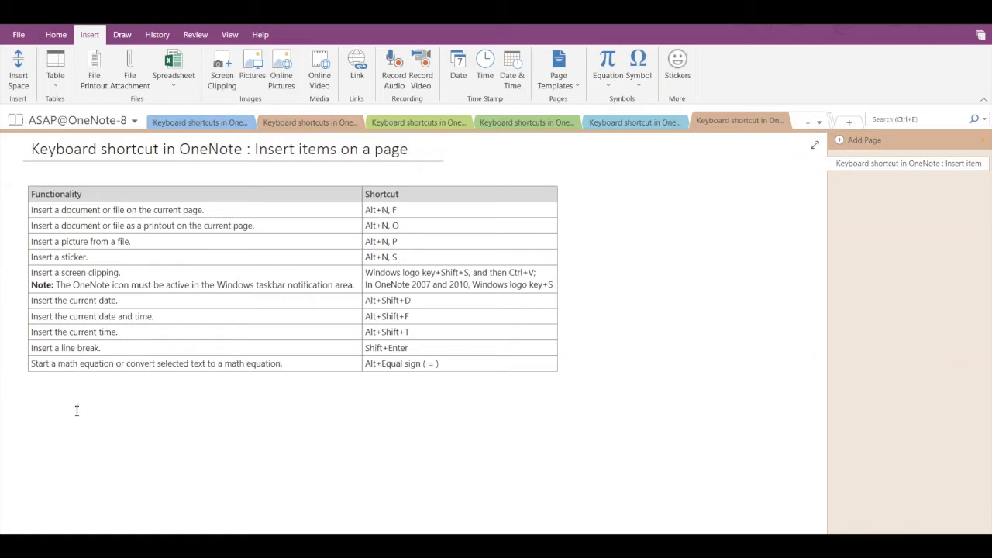
# Step: Attach the file maya_bay_phi_phi_leh_island_thailand to the page below the shortcut table
pyautogui.hotkey('alt', 'n')
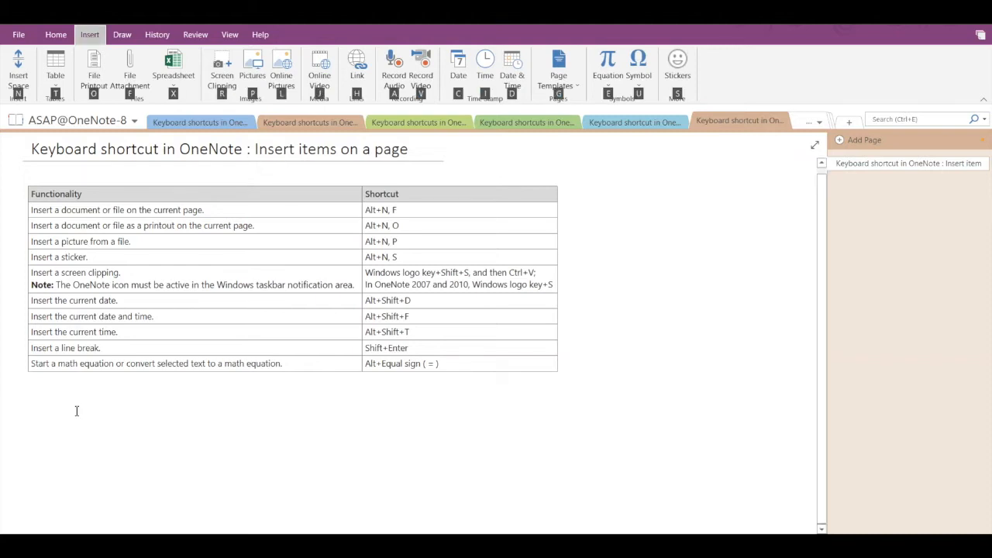
pyautogui.press('f')
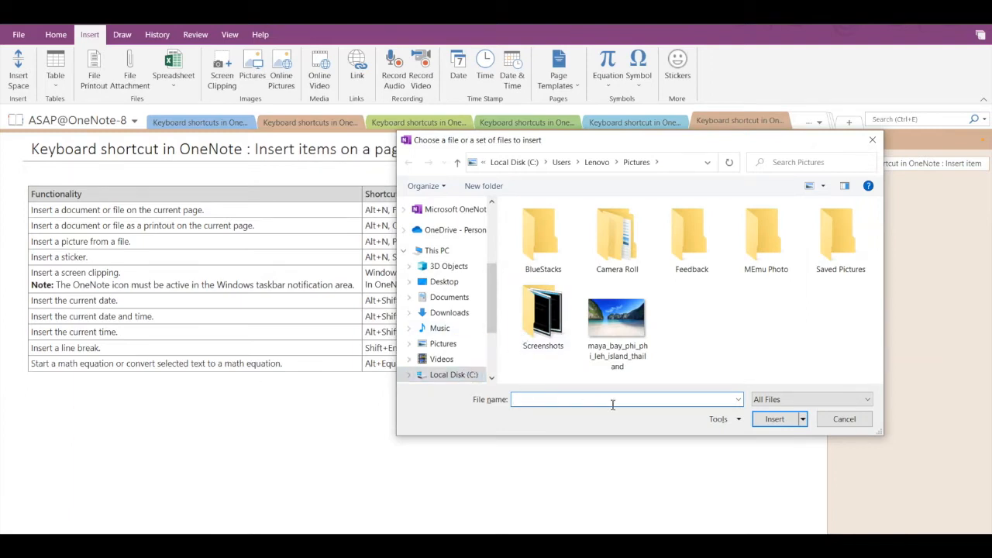
pyautogui.click(628, 334)
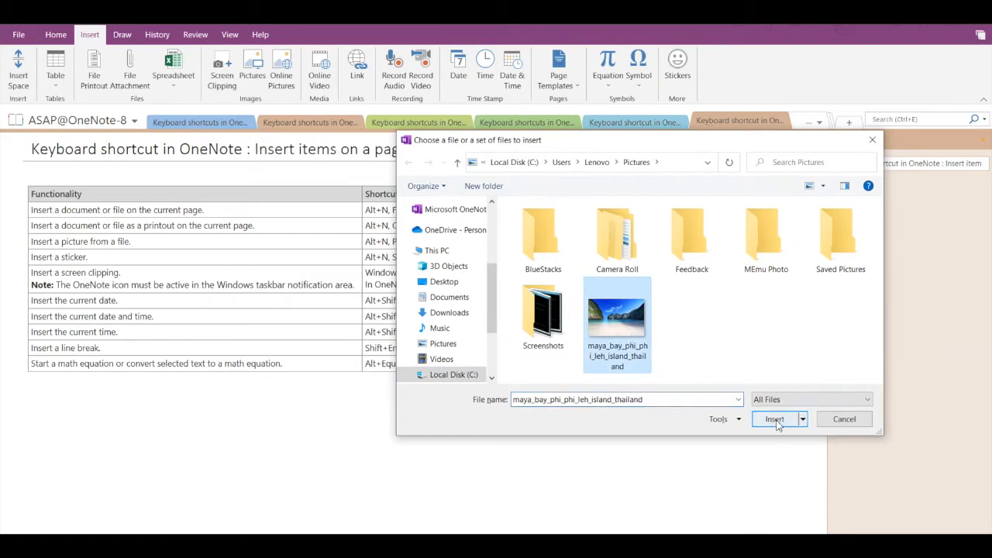
pyautogui.click(775, 419)
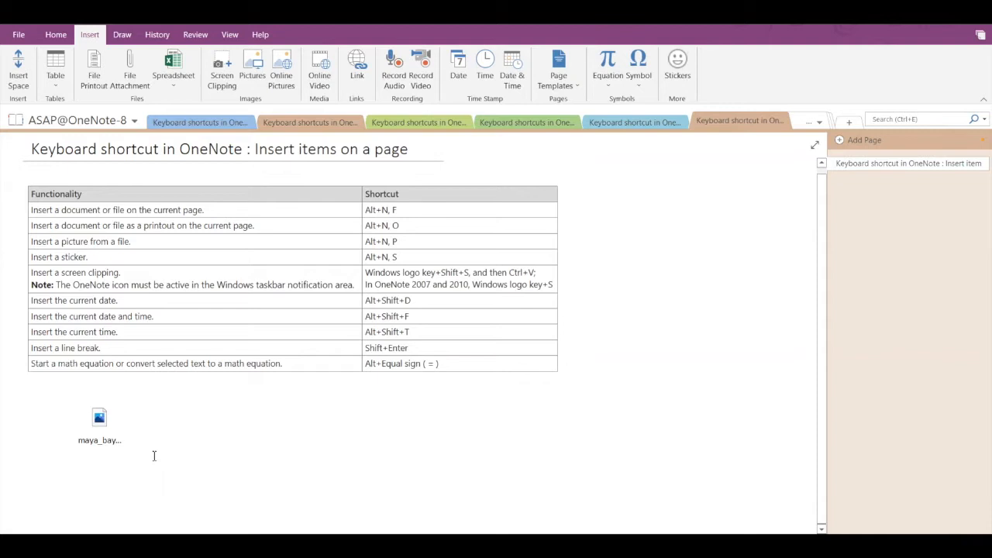
# Step: Open the attached maya_bay file to view the picture, accepting the attachment warning, and close the viewer
pyautogui.doubleClick(98, 419)
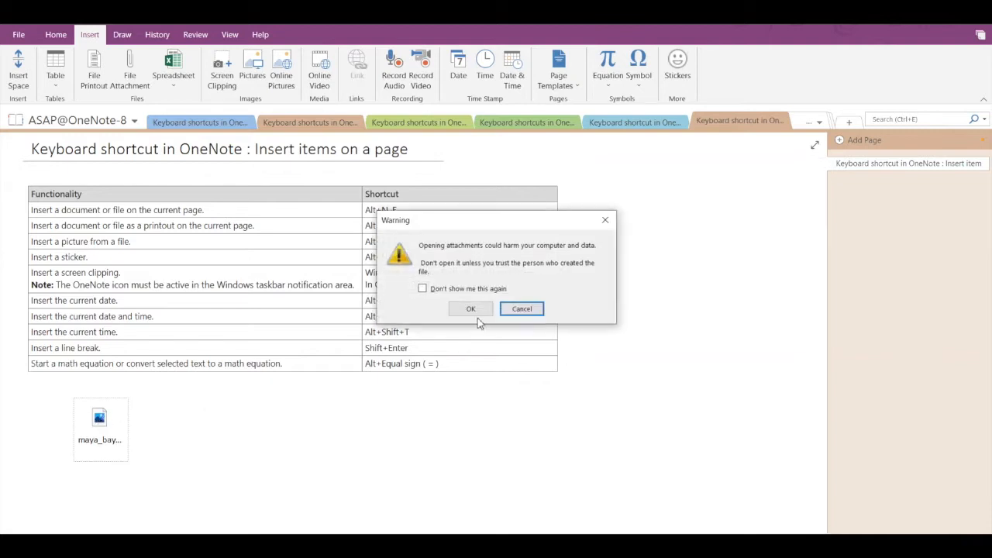
pyautogui.click(469, 309)
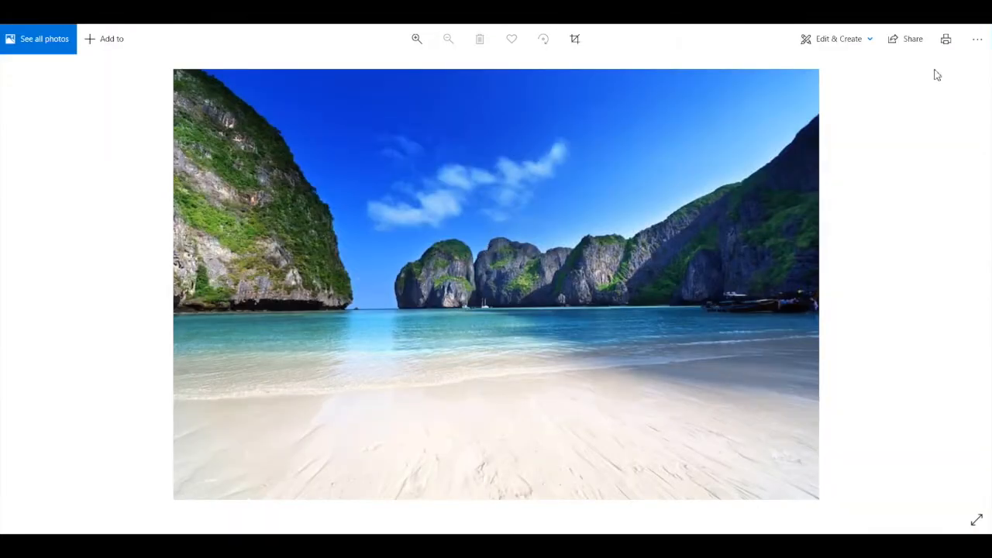
pyautogui.click(962, 9)
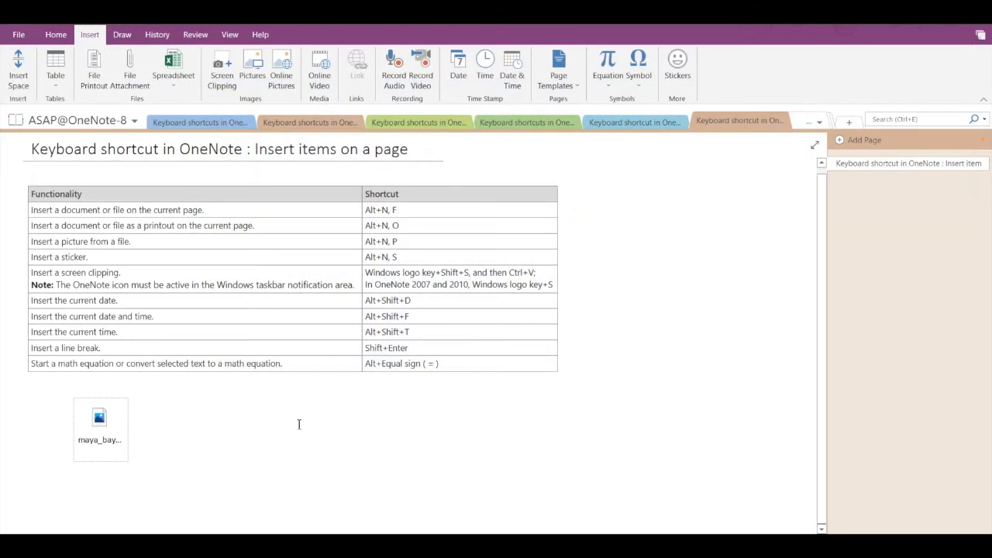
# Step: Insert maya_bay_phi_phi_leh_island_thailand as a file printout below the attachment
pyautogui.click(216, 414)
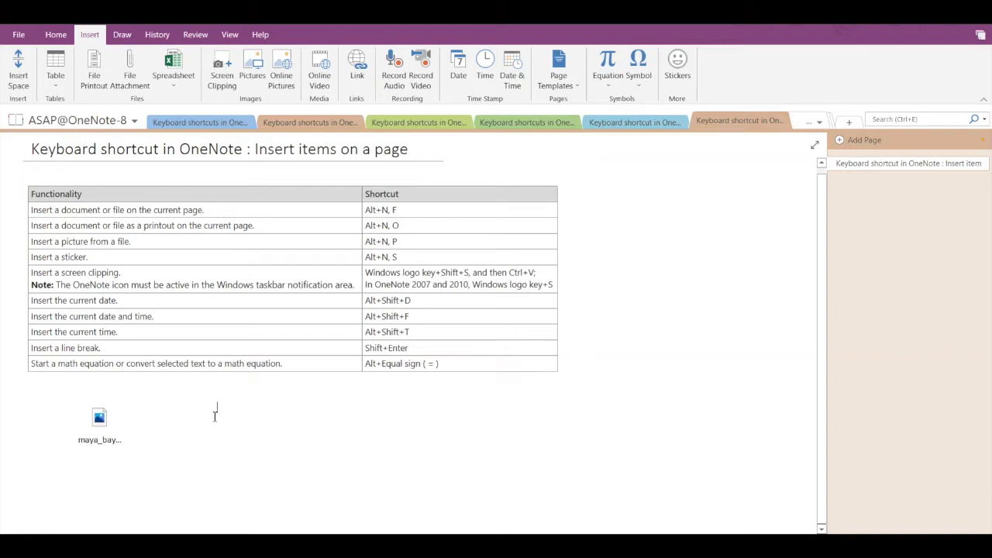
pyautogui.click(65, 468)
pyautogui.hotkey('alt', 'n')
pyautogui.press('o')
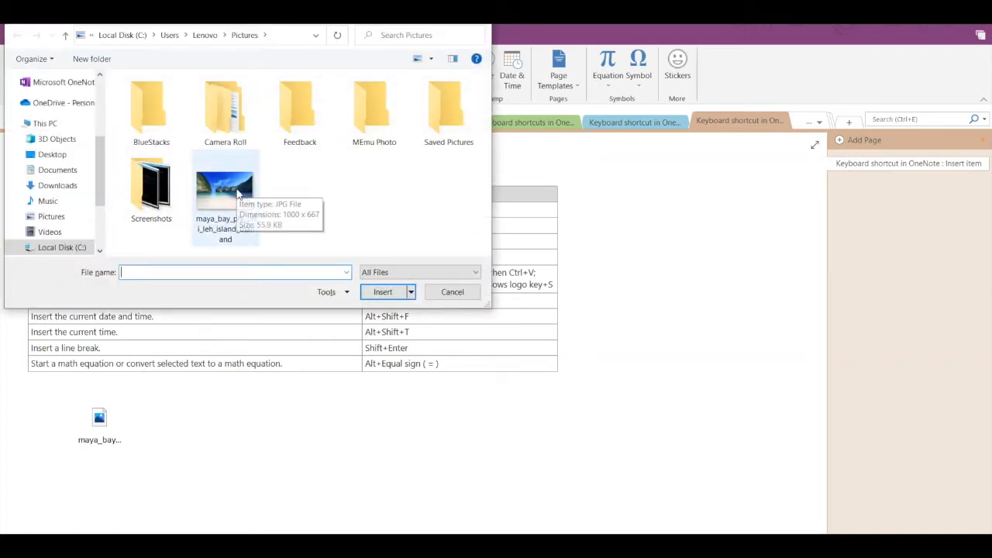
pyautogui.click(225, 186)
pyautogui.click(380, 292)
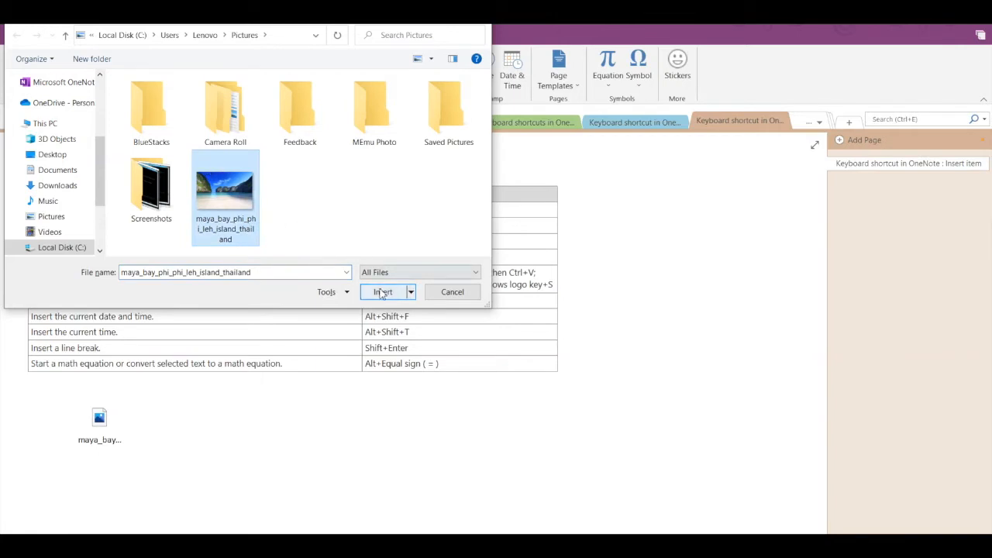
pyautogui.scroll(-3, 225, 393)
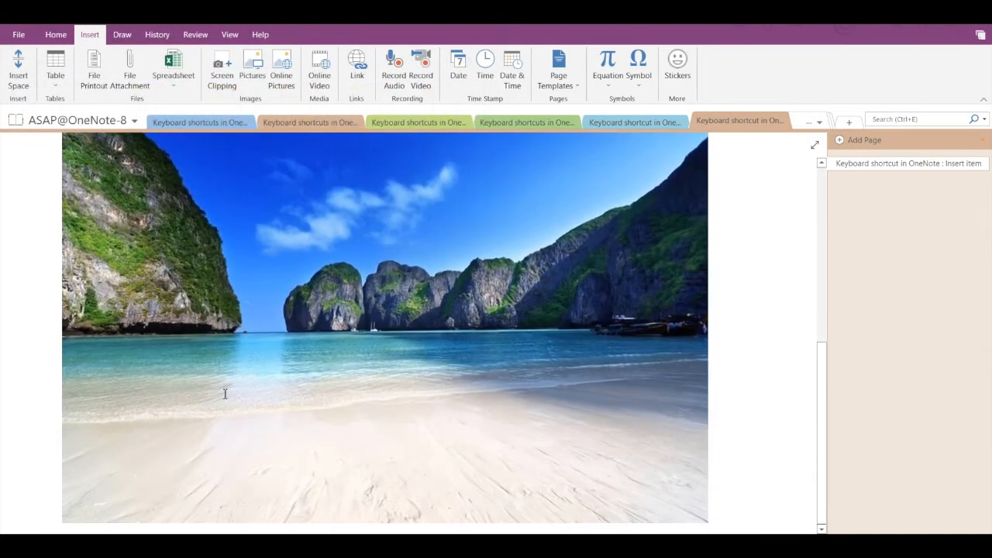
pyautogui.scroll(5, 225, 394)
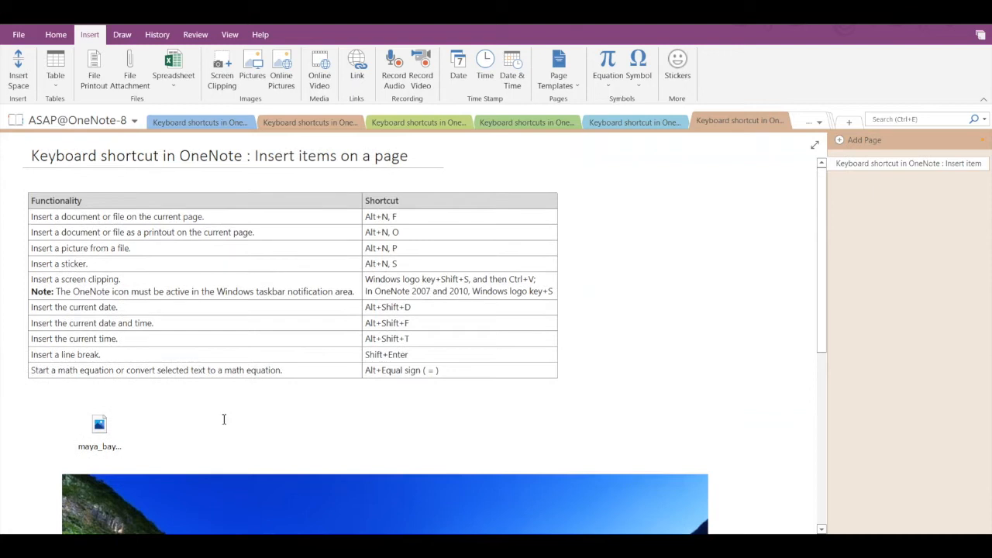
# Step: Insert maya_bay_phi_phi_leh_island_thailand as a picture beside the file attachment
pyautogui.click(184, 416)
pyautogui.hotkey('alt', 'n')
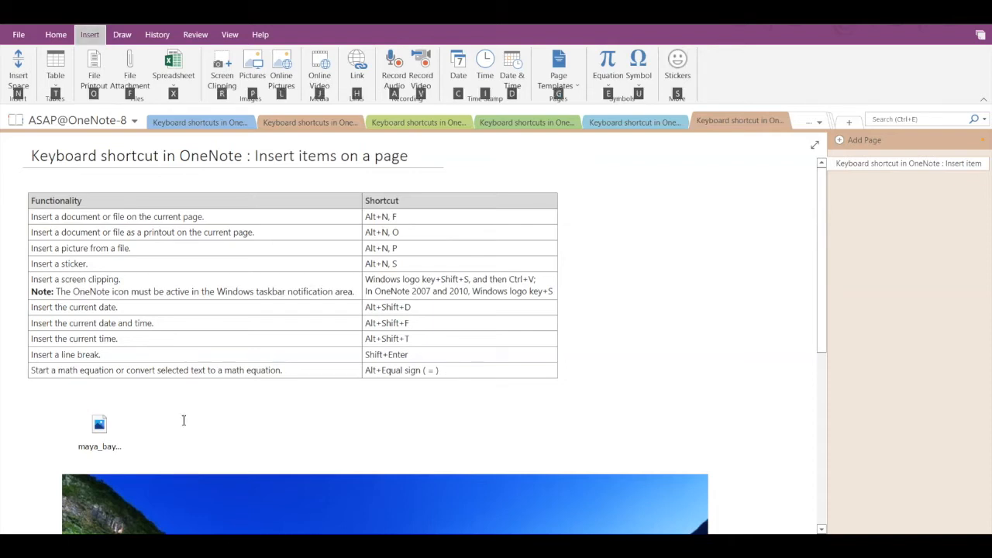
pyautogui.press('p')
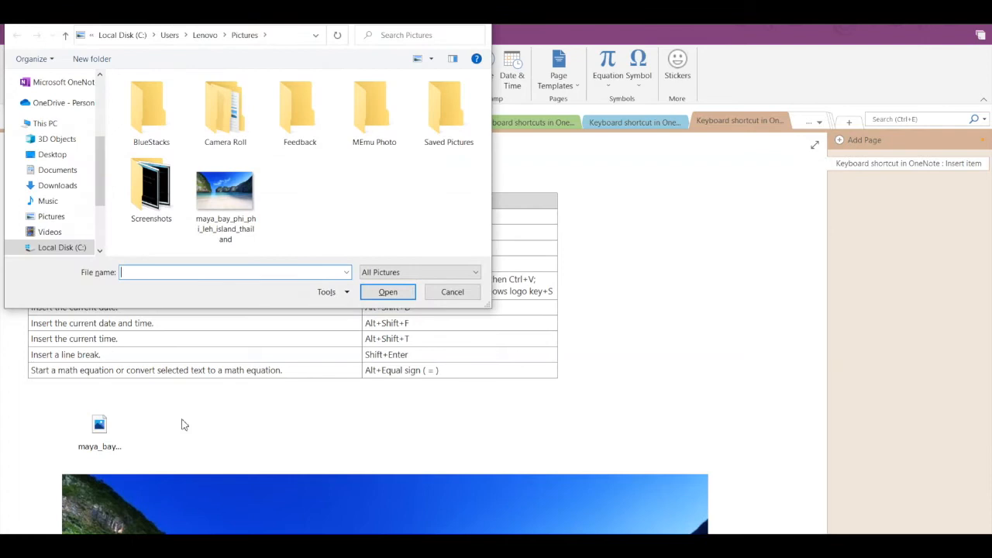
pyautogui.click(223, 214)
pyautogui.click(386, 292)
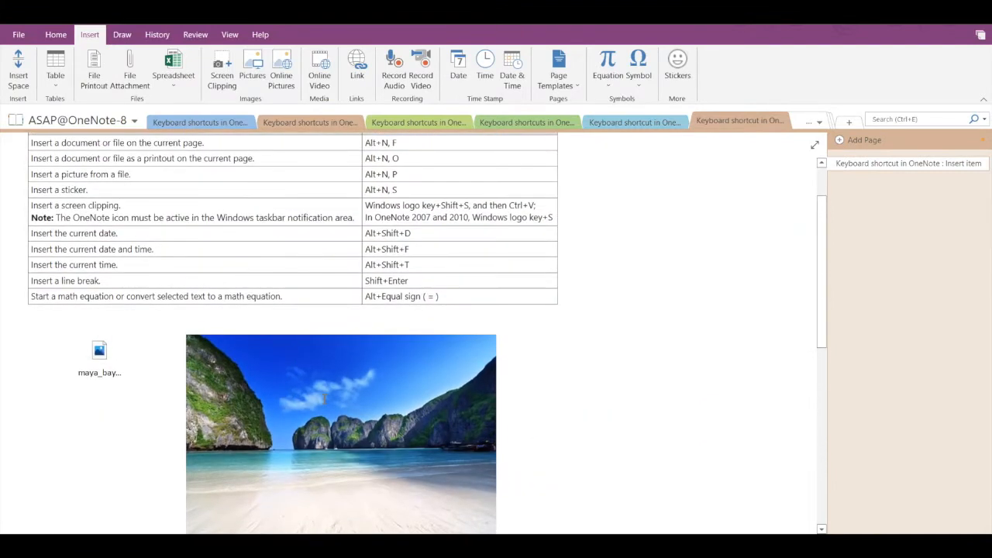
pyautogui.scroll(2, 330, 406)
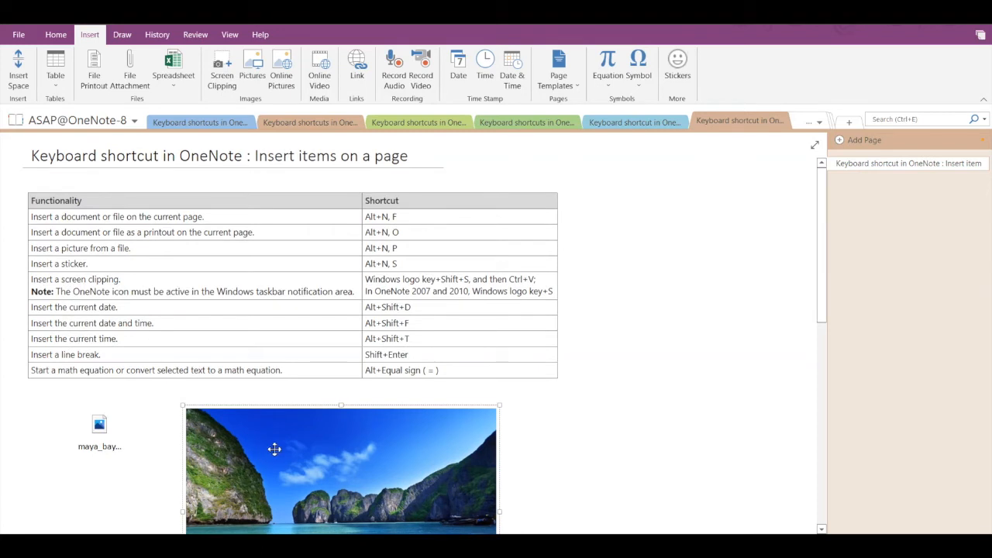
# Step: Delete the picture beside the attachment and insert the Fruit Crew sticker of the black bird with the fruit tree
pyautogui.press('Delete')
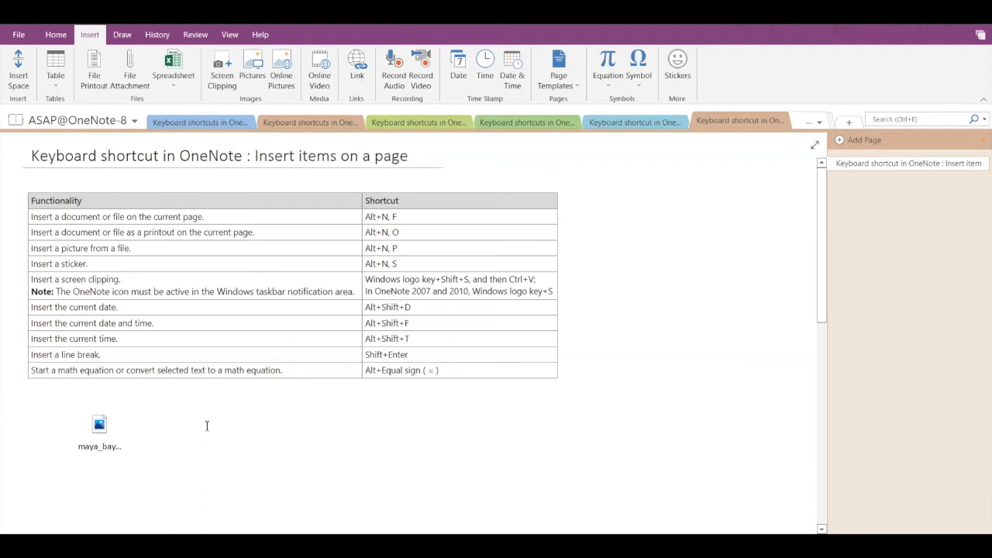
pyautogui.hotkey('alt', 'n')
pyautogui.press('s')
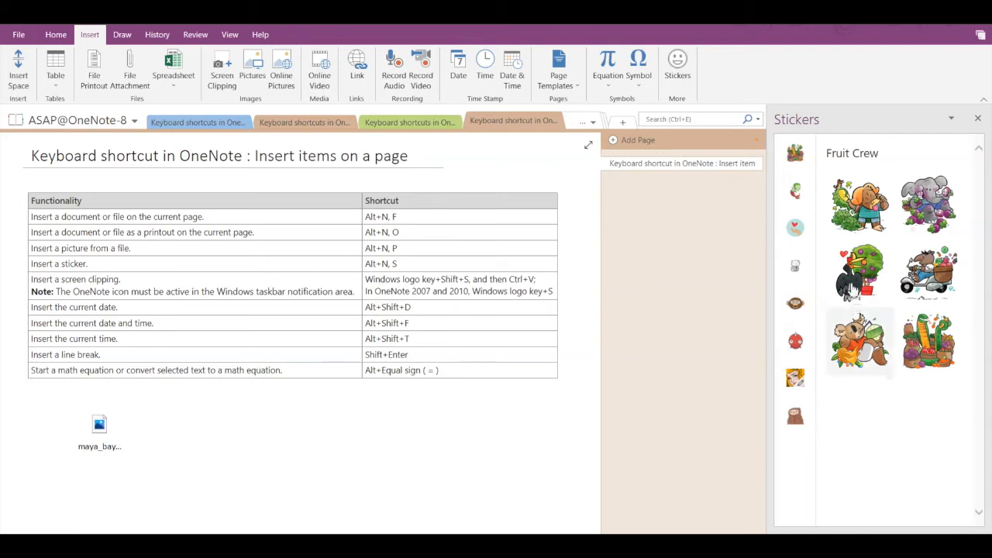
pyautogui.click(861, 273)
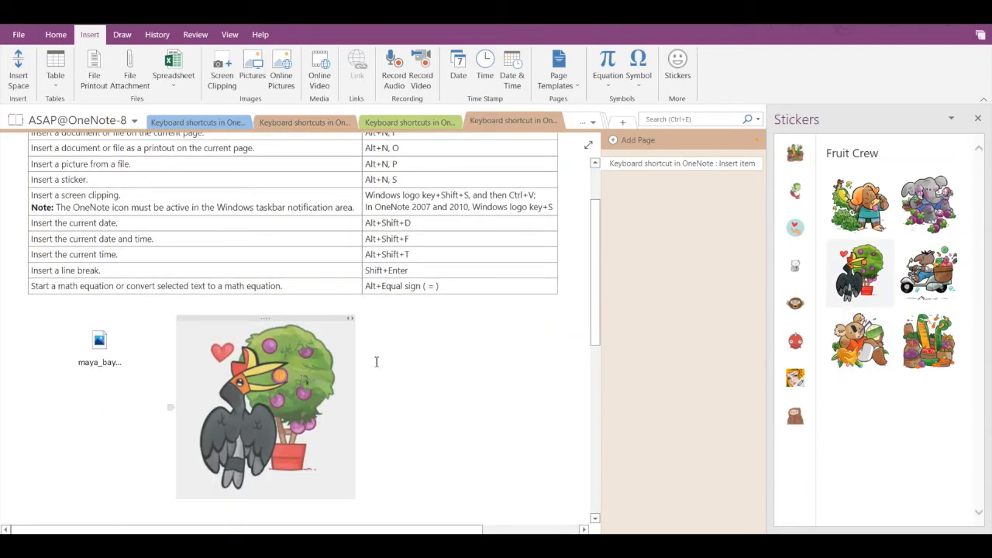
pyautogui.click(401, 357)
# Step: Browse the other sticker packs, including Monkey and Octocorn, return to Fruit Crew, and close the stickers
pyautogui.click(950, 120)
pyautogui.click(949, 121)
pyautogui.click(799, 190)
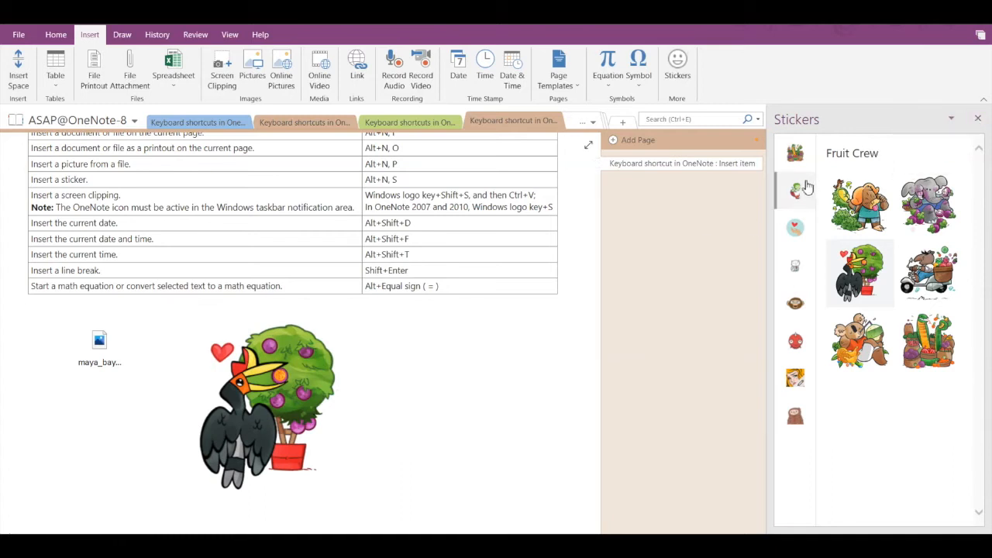
pyautogui.click(793, 263)
pyautogui.click(795, 303)
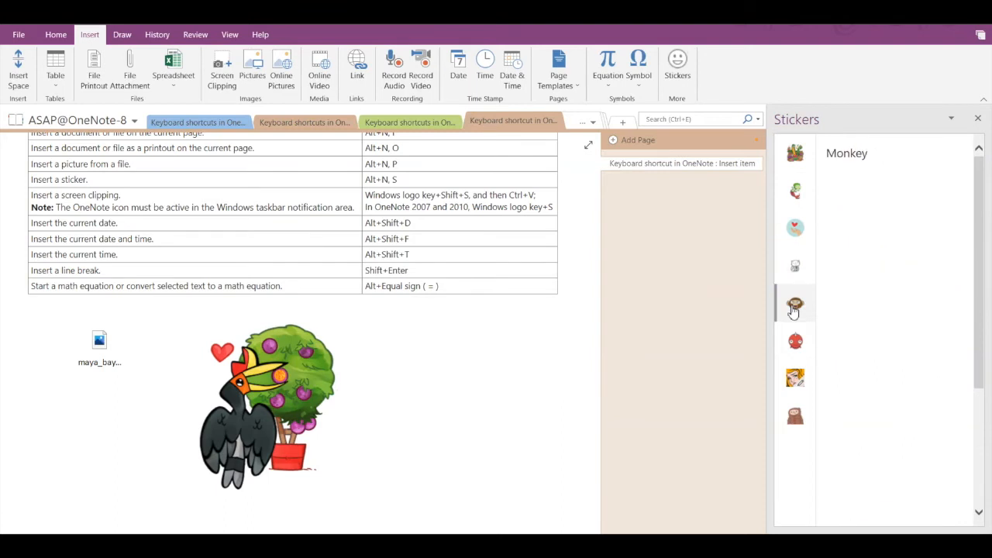
pyautogui.click(791, 350)
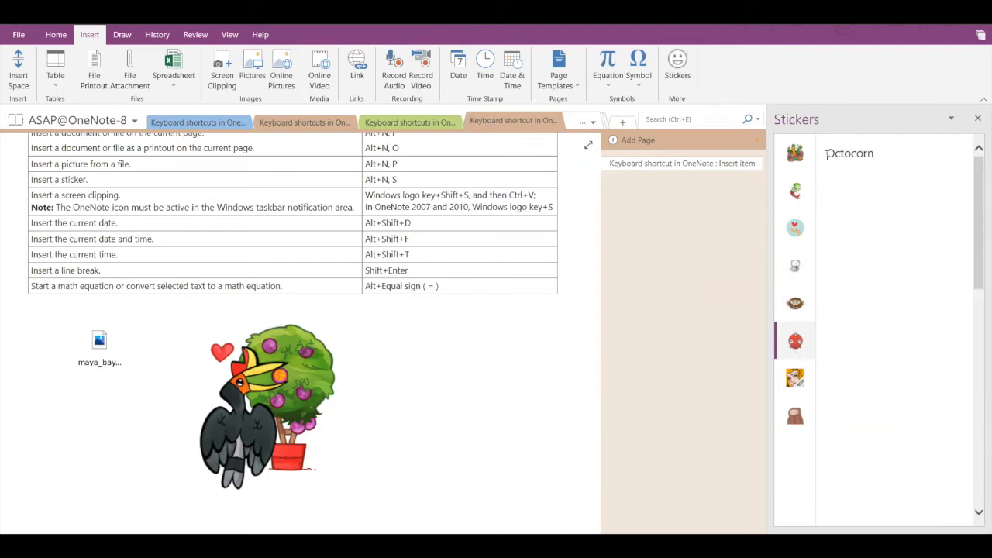
pyautogui.click(797, 155)
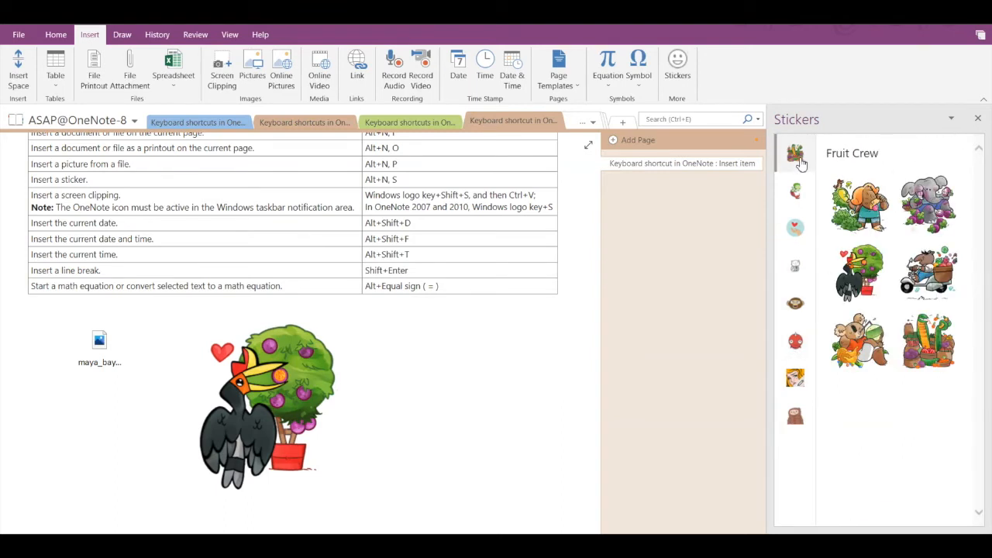
pyautogui.click(978, 118)
# Step: Switch to the browser and capture a screen clipping of the insert shortcuts table on the Microsoft support page
pyautogui.scroll(2, 577, 318)
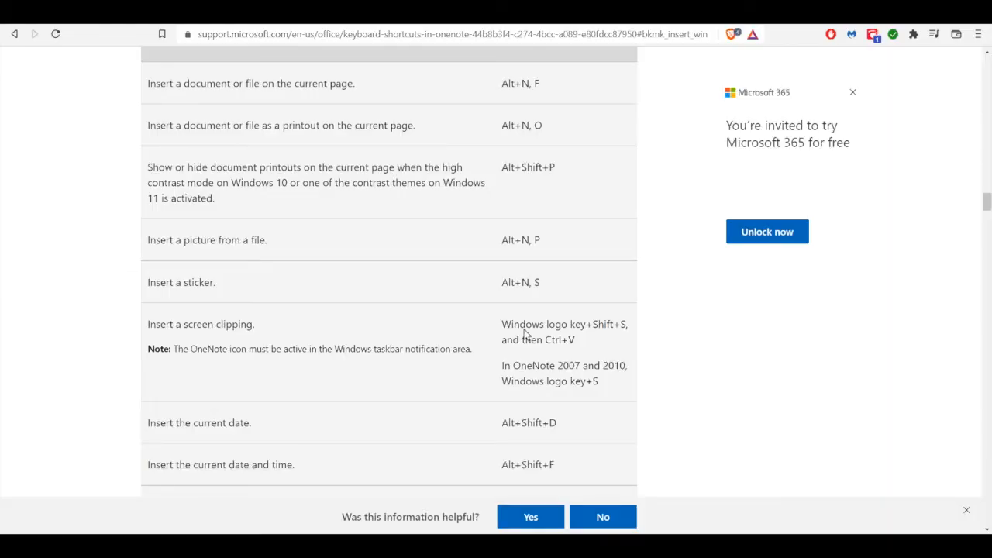
pyautogui.scroll(-2, 385, 297)
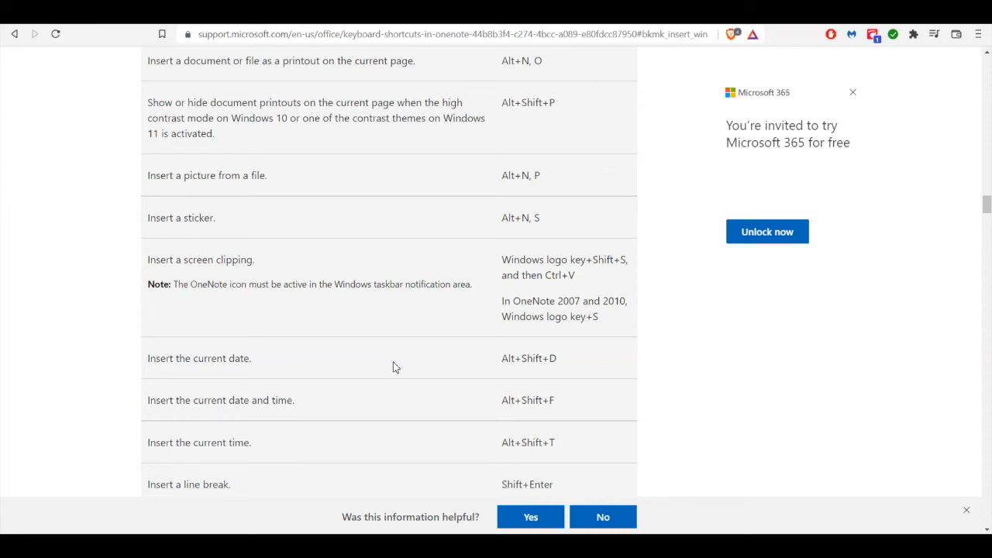
pyautogui.press('super+shift+s')
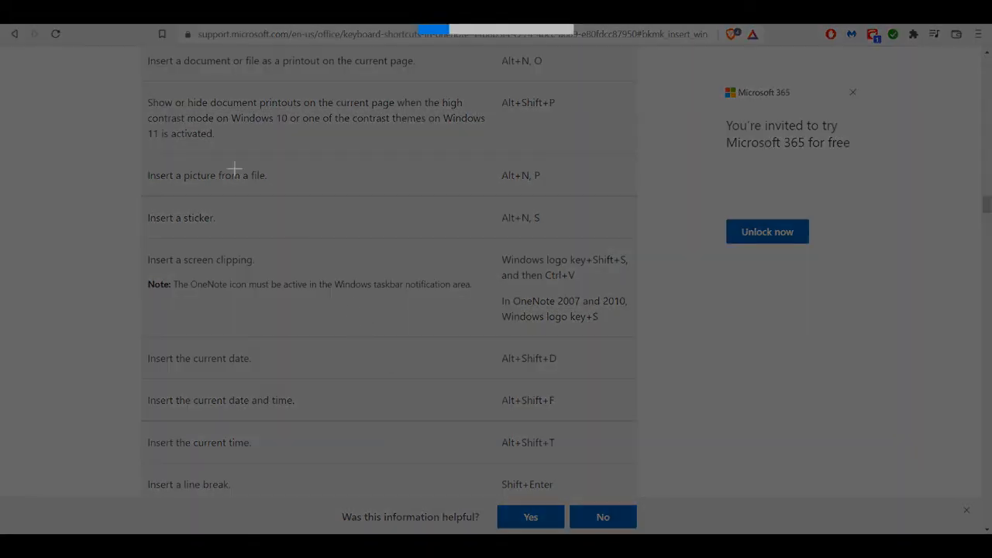
pyautogui.moveTo(85, 83)
pyautogui.mouseDown()
pyautogui.moveTo(561, 416)
pyautogui.moveTo(667, 472)
pyautogui.mouseUp()
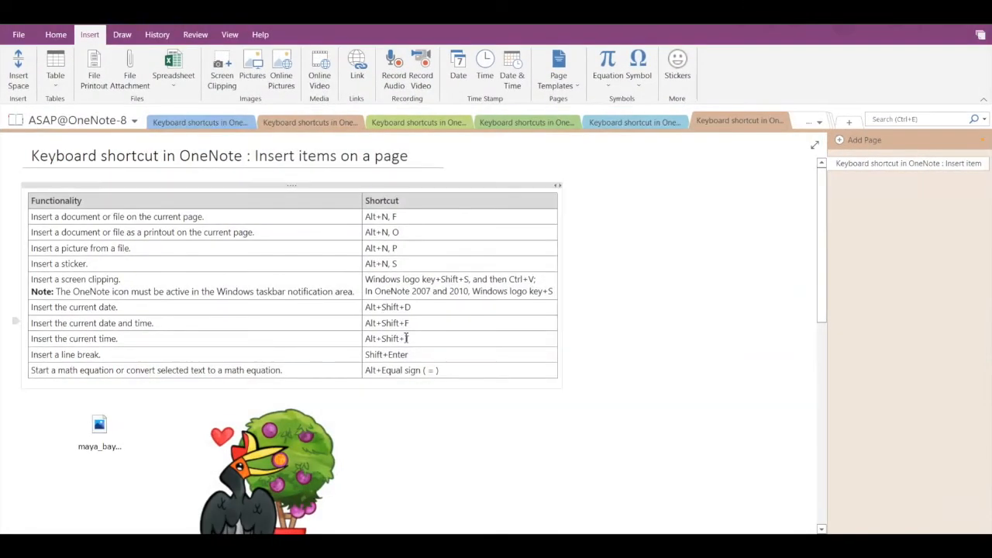
# Step: Back in OneNote, delete the large beach printout and paste the captured screen clipping on the page
pyautogui.scroll(-5, 597, 401)
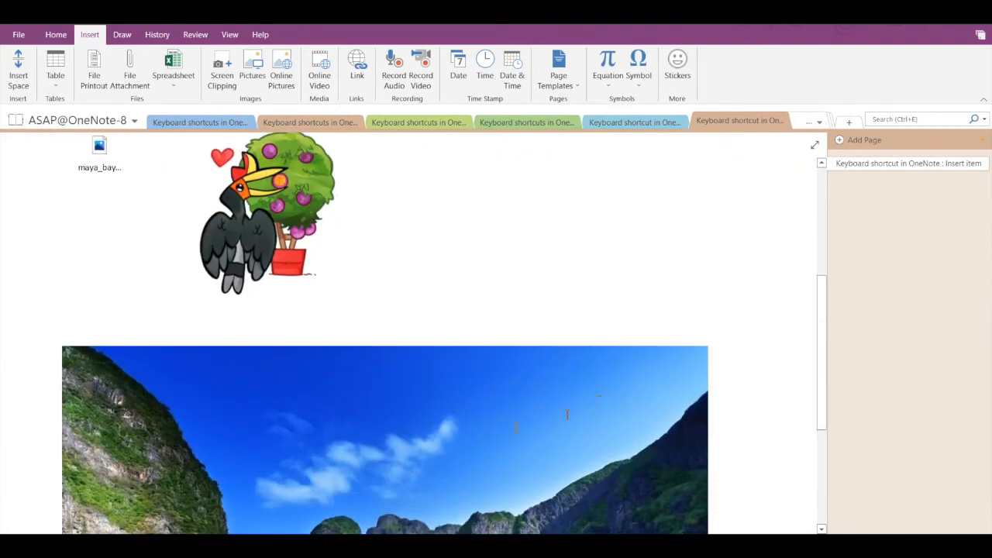
pyautogui.press('Delete')
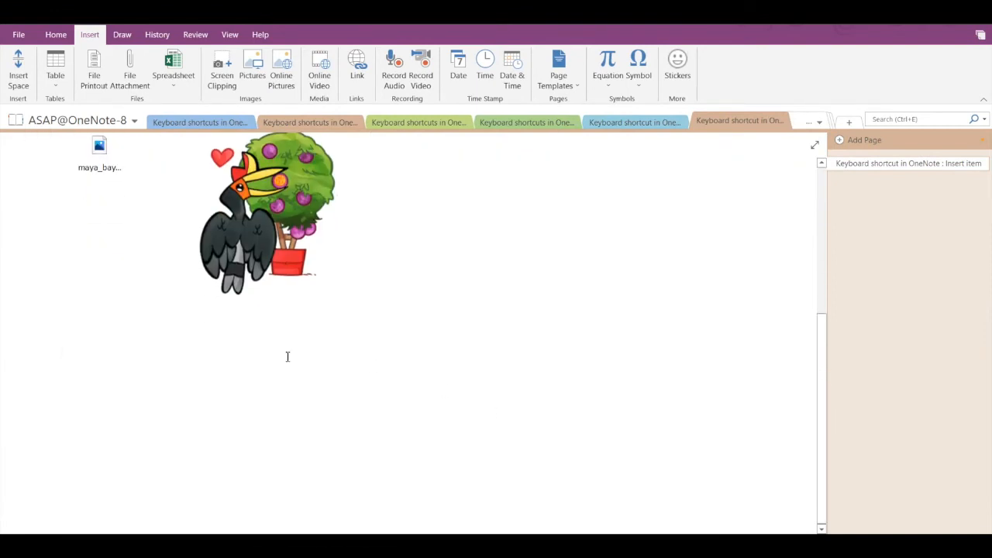
pyautogui.scroll(5, 286, 356)
pyautogui.moveTo(510, 279); pyautogui.dragTo(533, 280)
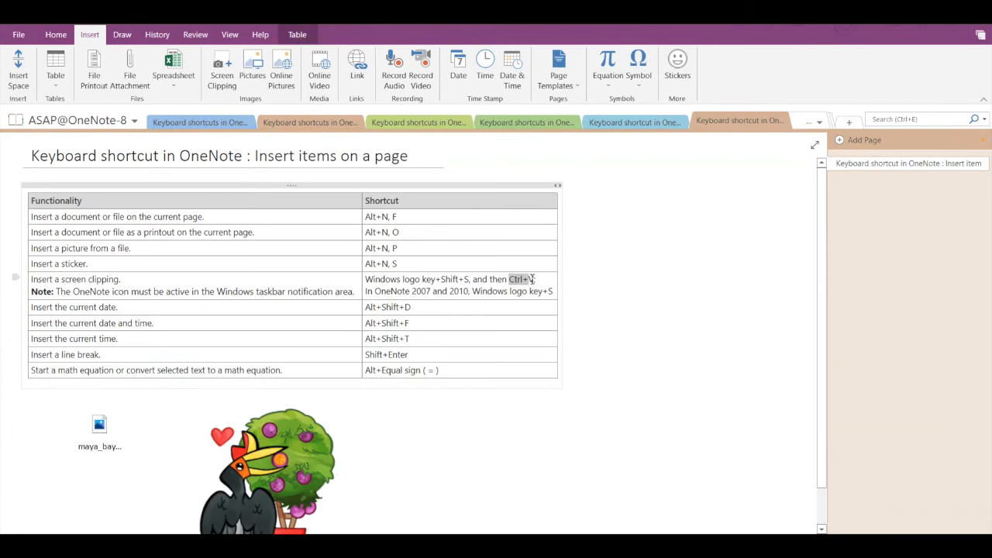
pyautogui.scroll(-7, 483, 328)
pyautogui.scroll(3, 484, 458)
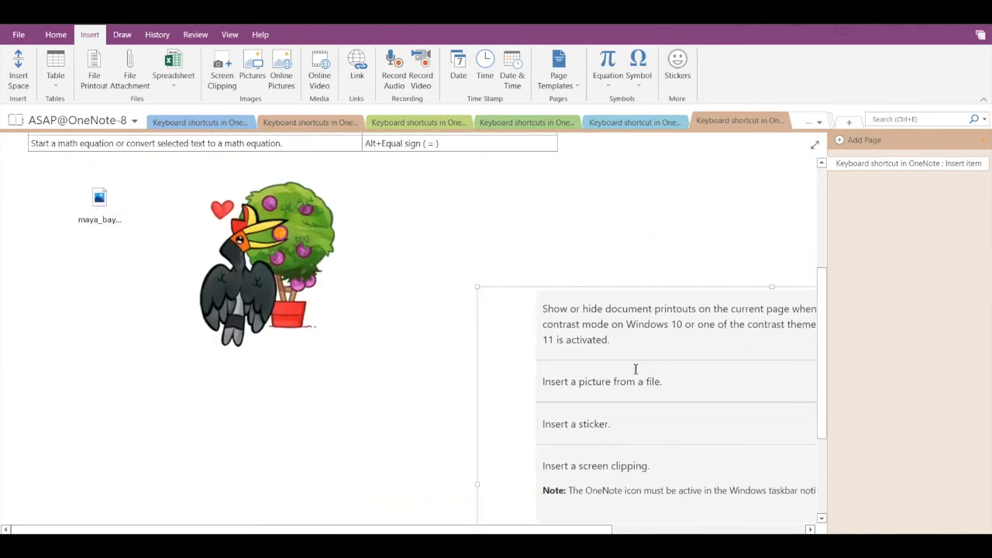
# Step: Delete the pasted clipping, the bird sticker and the maya_bay attachment from the area below the table
pyautogui.scroll(4, 635, 369)
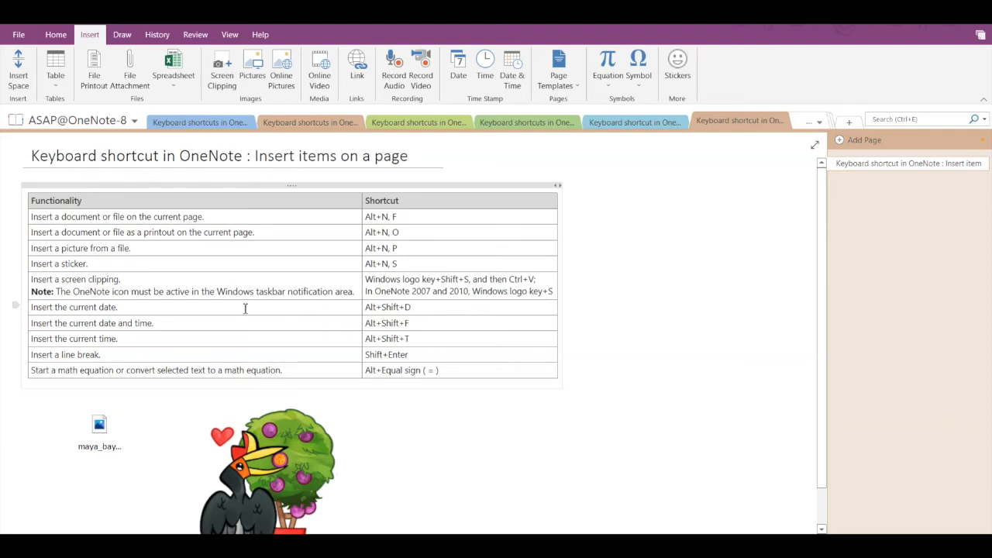
pyautogui.click(287, 439)
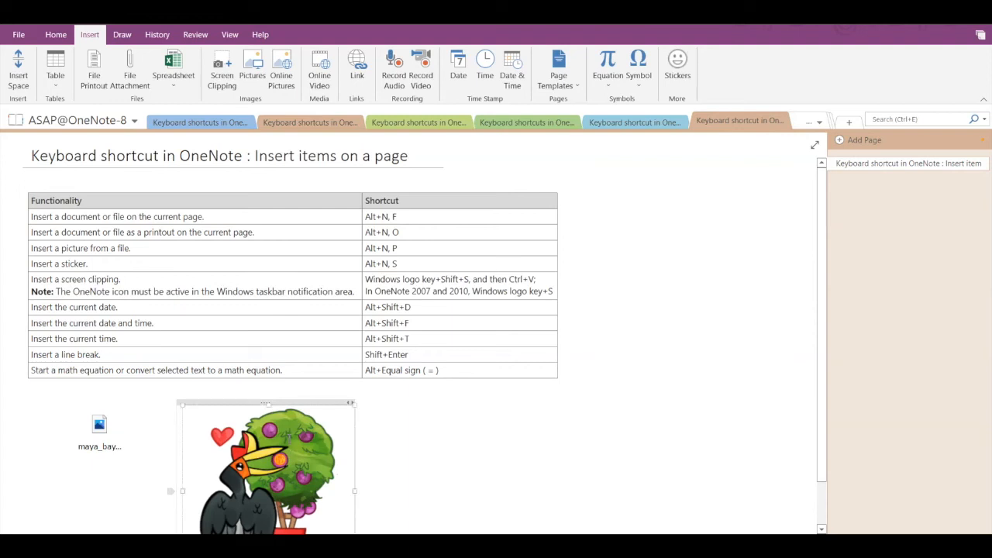
pyautogui.press('Delete')
pyautogui.click(104, 422)
pyautogui.press('Delete')
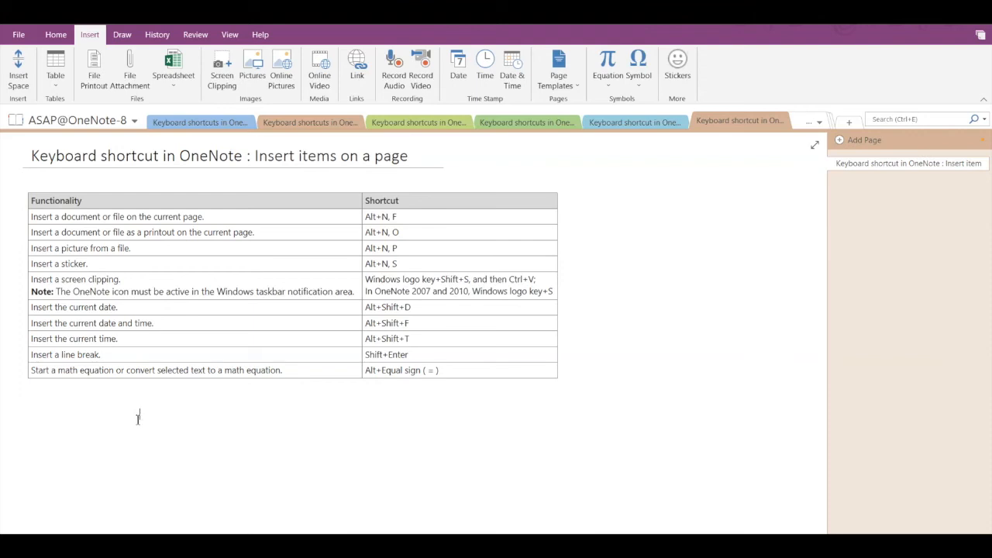
# Step: Insert the current date on the page below the shortcut table
pyautogui.hotkey('alt', 'shift', 'd')
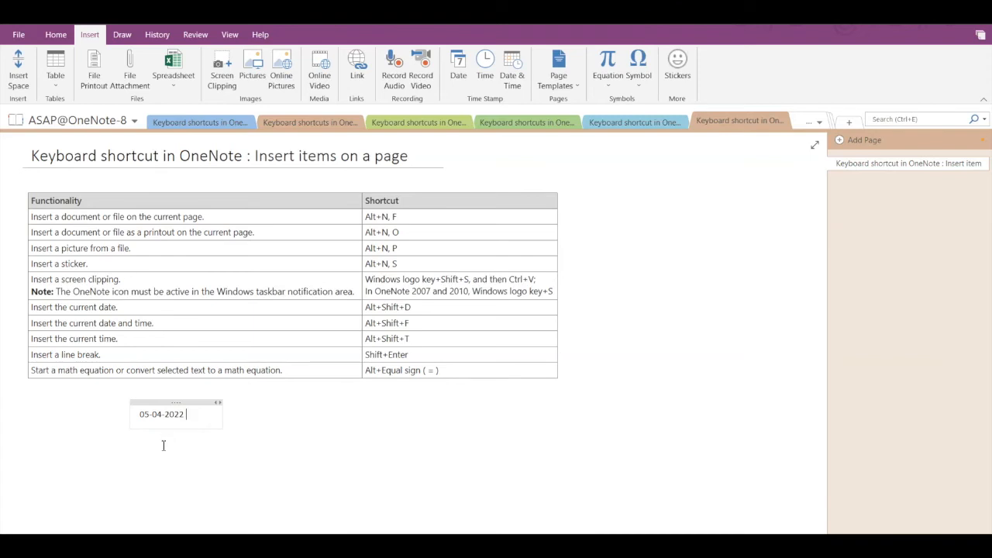
# Step: Insert the current time beneath the date, and the current date and time in a separate note beside them
pyautogui.click(138, 455)
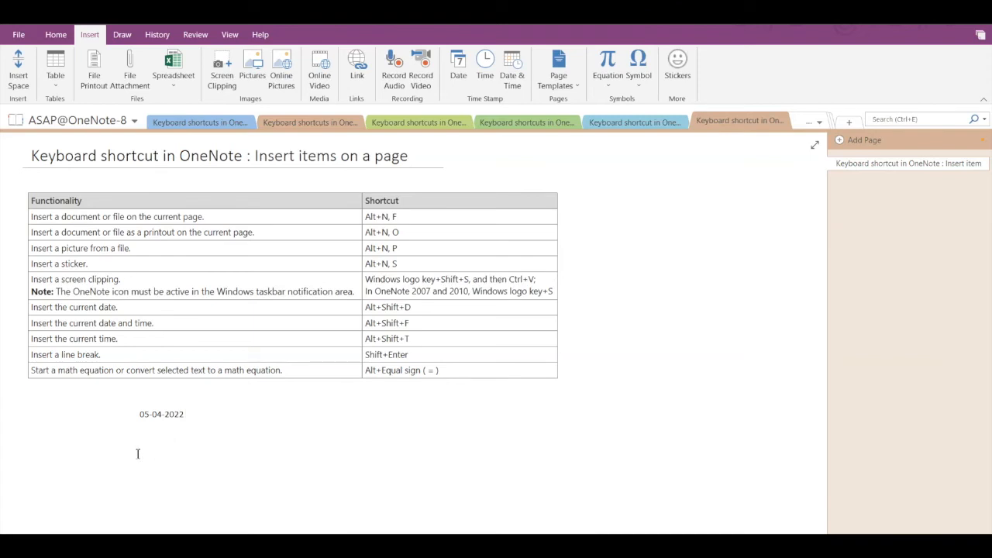
pyautogui.hotkey('alt', 'shift', 't')
pyautogui.click(288, 433)
pyautogui.hotkey('alt', 'shift', 'f')
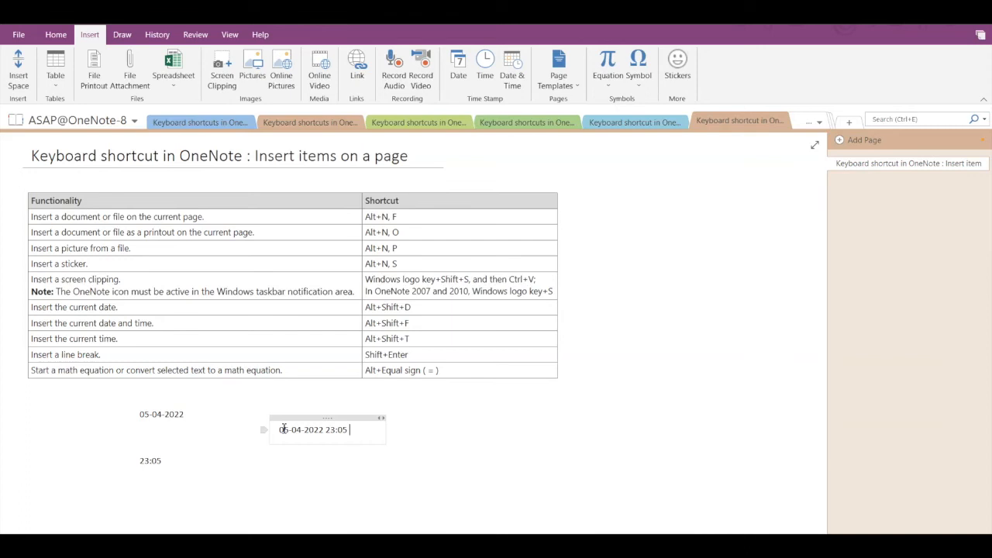
# Step: Add three line breaks after the combined date and time, and insert the math equation 5 + x there
pyautogui.press('Return')
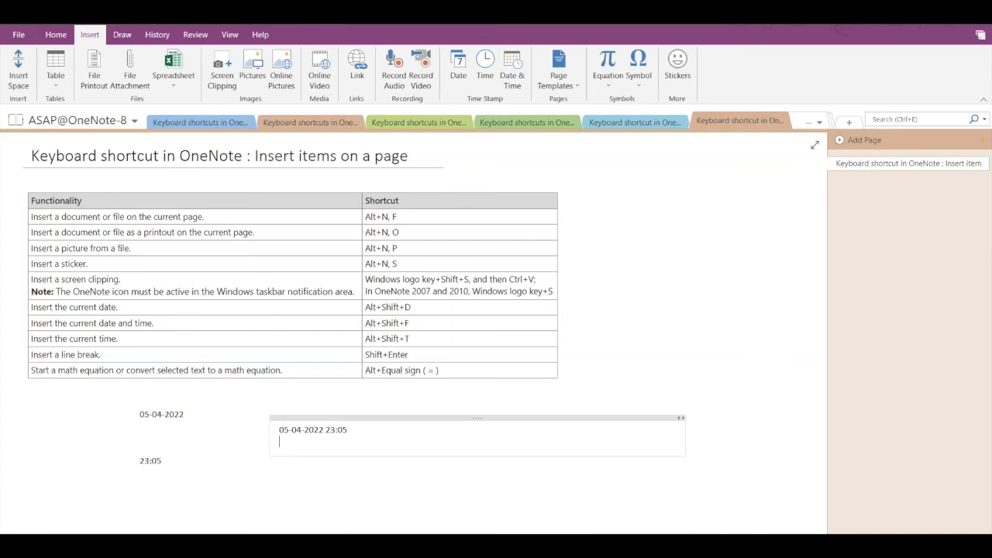
pyautogui.press('Return')
pyautogui.press('Return')
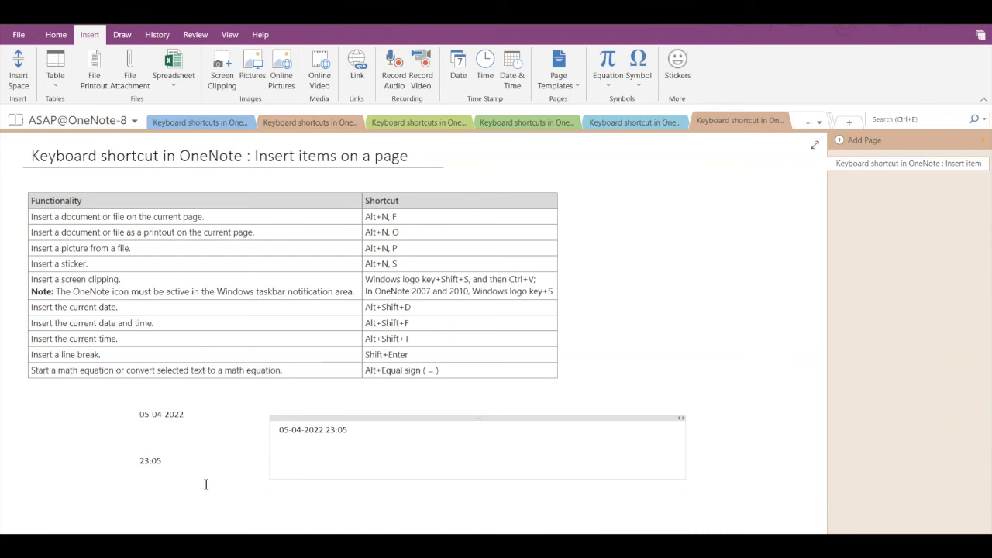
pyautogui.hotkey('alt', '=')
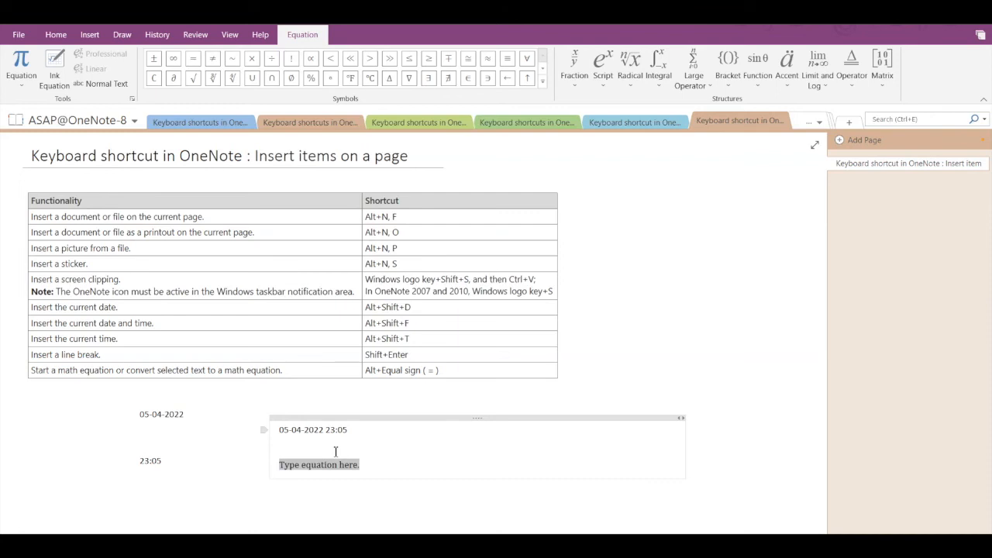
pyautogui.write('5 + x')
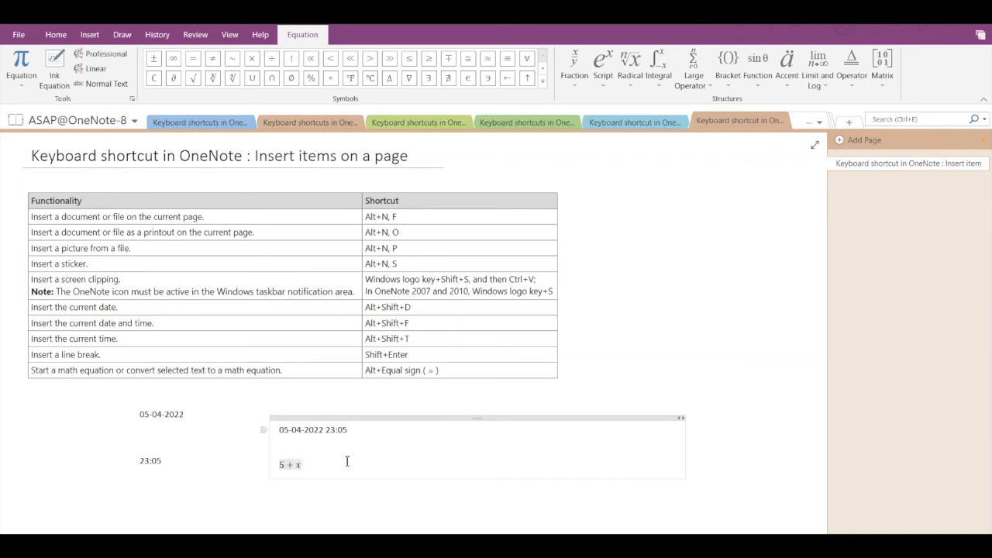
# Step: Write a+b in a new note below the standalone time and convert that text to a math equation
pyautogui.click(89, 490)
pyautogui.write('a+b')
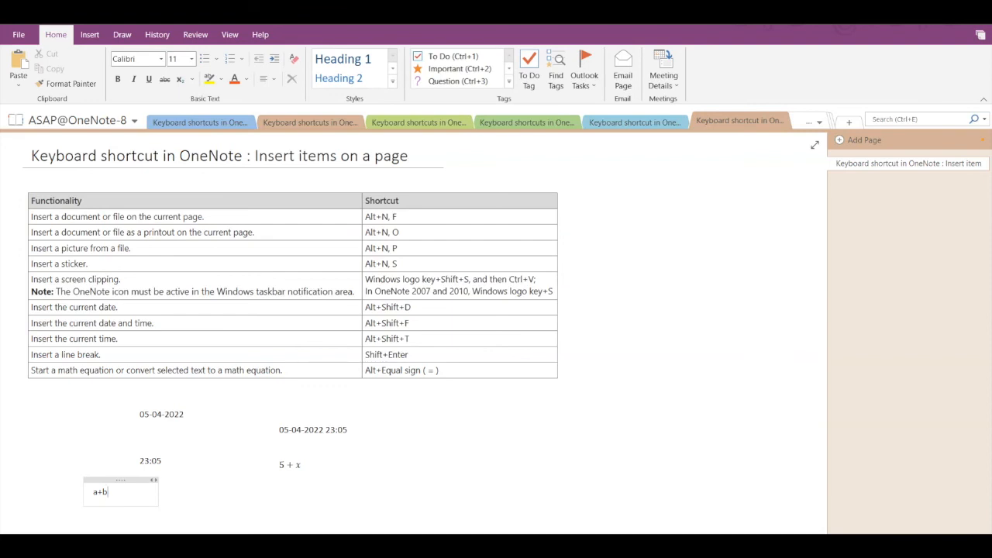
pyautogui.hotkey('ctrl', 'a')
pyautogui.hotkey('alt', '=')
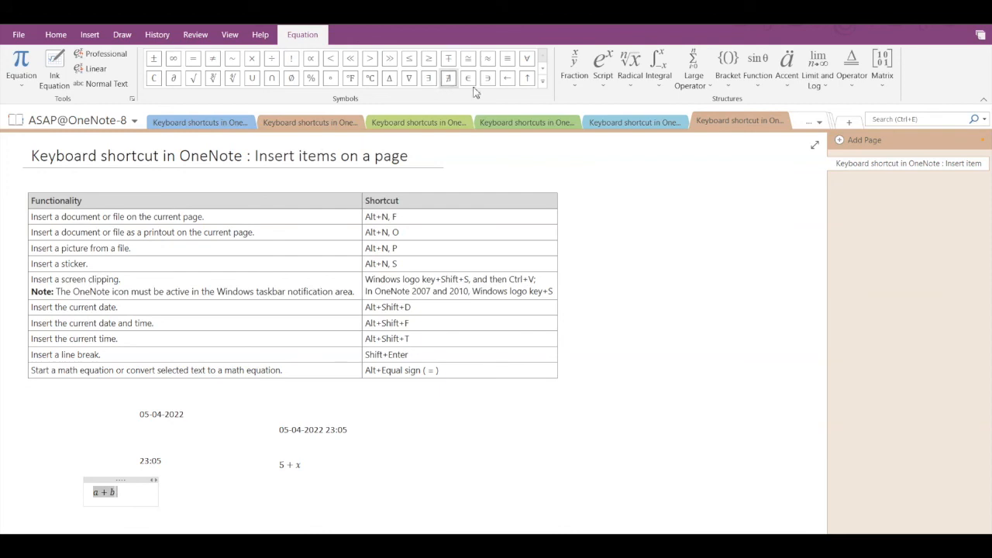
pyautogui.click(404, 495)
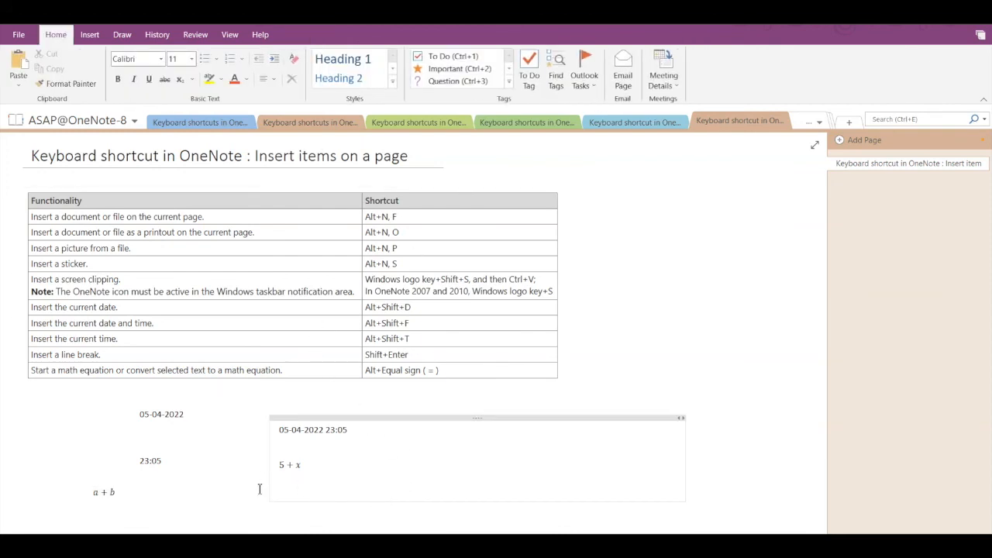